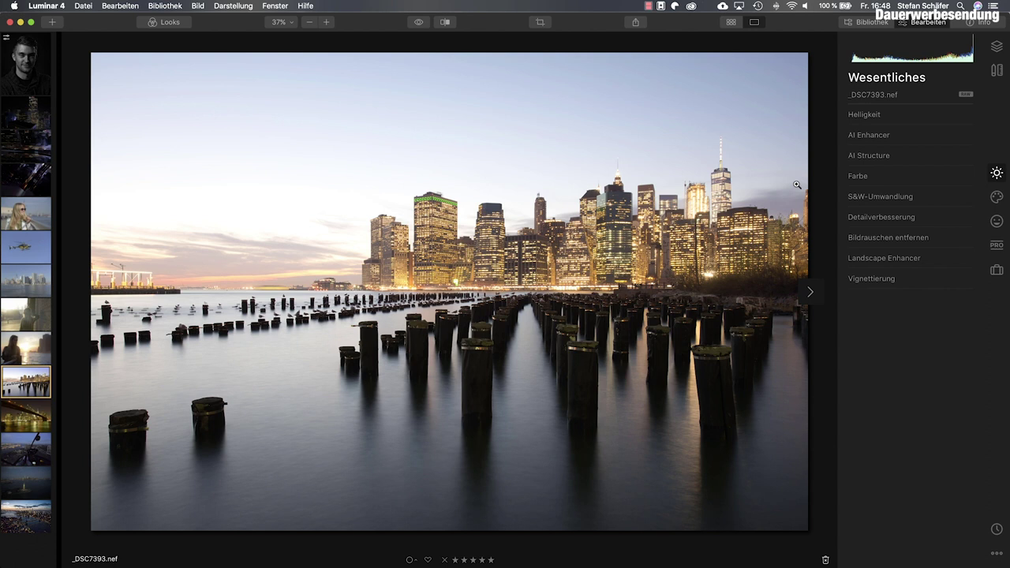
- In the Helligkeit filter with its advanced settings expanded, set the exposure (Belichtung) to -0,50 and the highlights (Lichter) to -60
{"action": "left_click", "coordinate": [868, 116]}
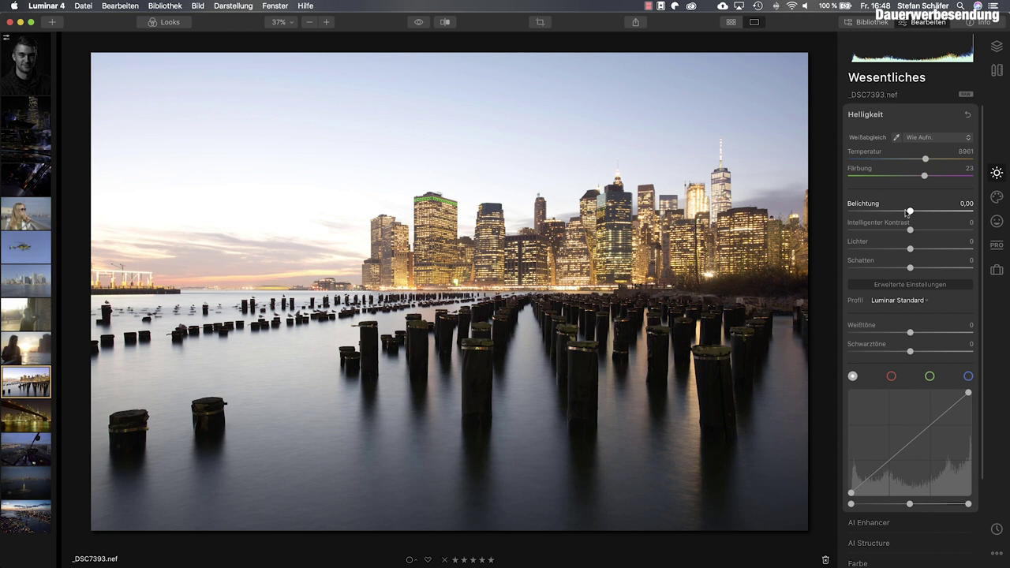
{"action": "left_click", "coordinate": [907, 286]}
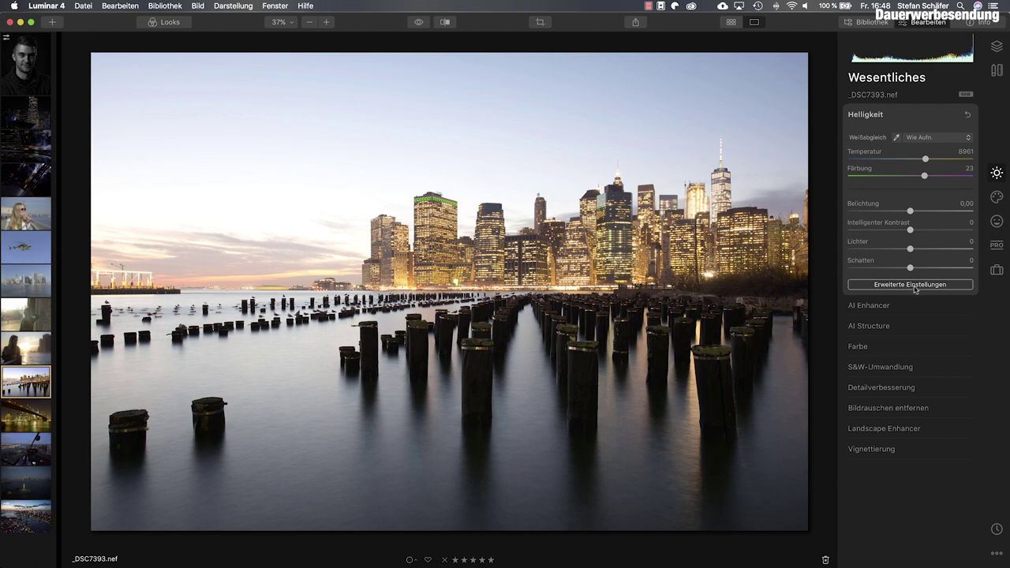
{"action": "left_click", "coordinate": [907, 286]}
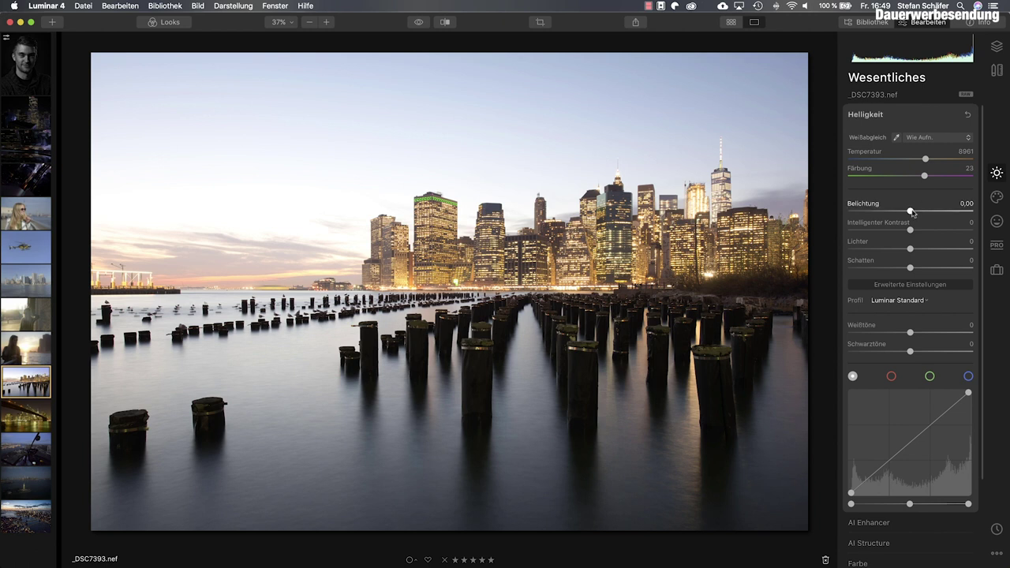
{"action": "mouse_move", "coordinate": [912, 213]}
{"action": "left_mouse_down"}
{"action": "mouse_move", "coordinate": [923, 214]}
{"action": "mouse_move", "coordinate": [905, 214]}
{"action": "left_mouse_up"}
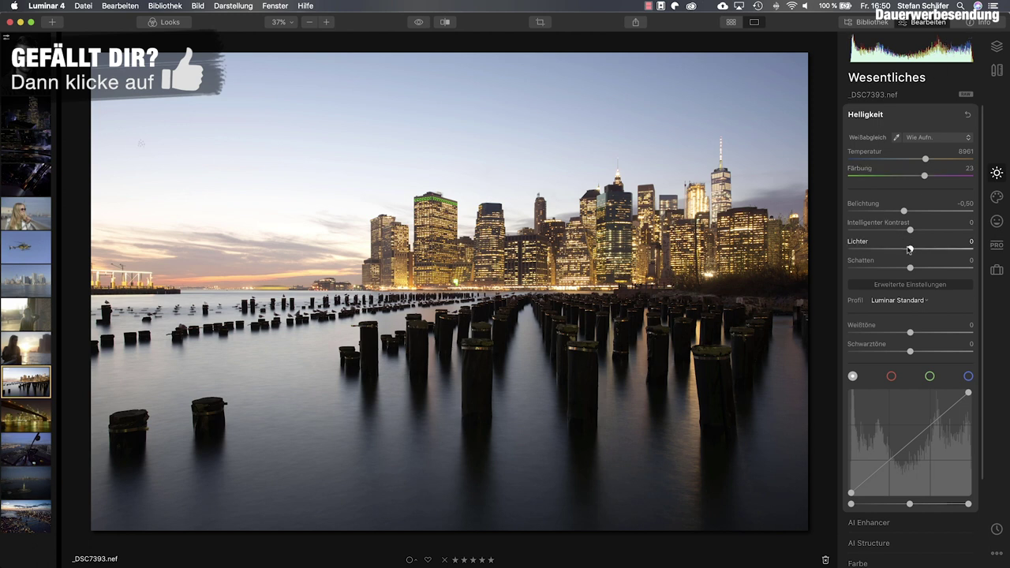
{"action": "left_click_drag", "start_coordinate": [910, 249], "coordinate": [870, 259]}
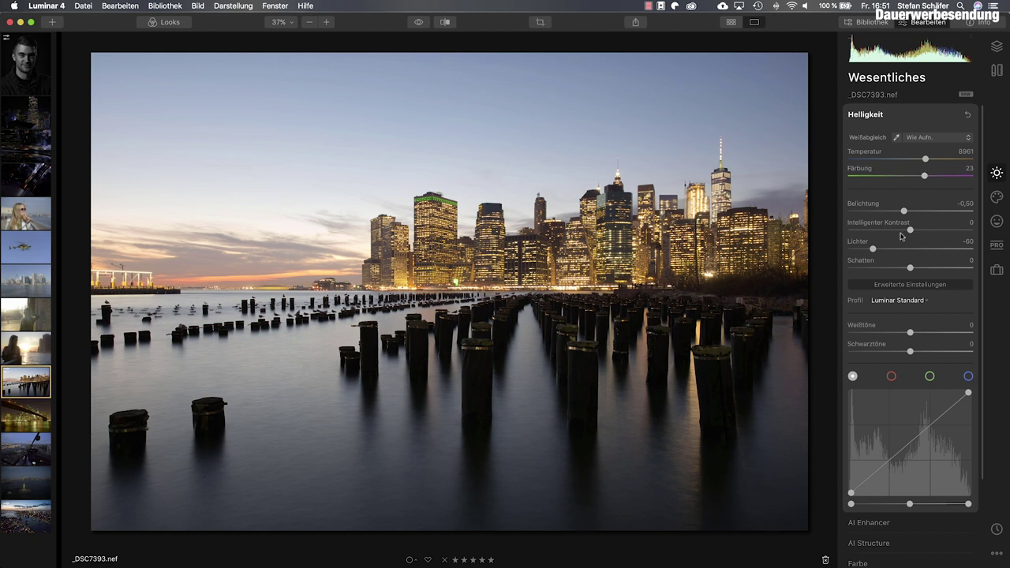
- Raise the shadows (Schatten) to 60 and compare the edited photo with the original
{"action": "left_click_drag", "start_coordinate": [912, 269], "coordinate": [938, 270]}
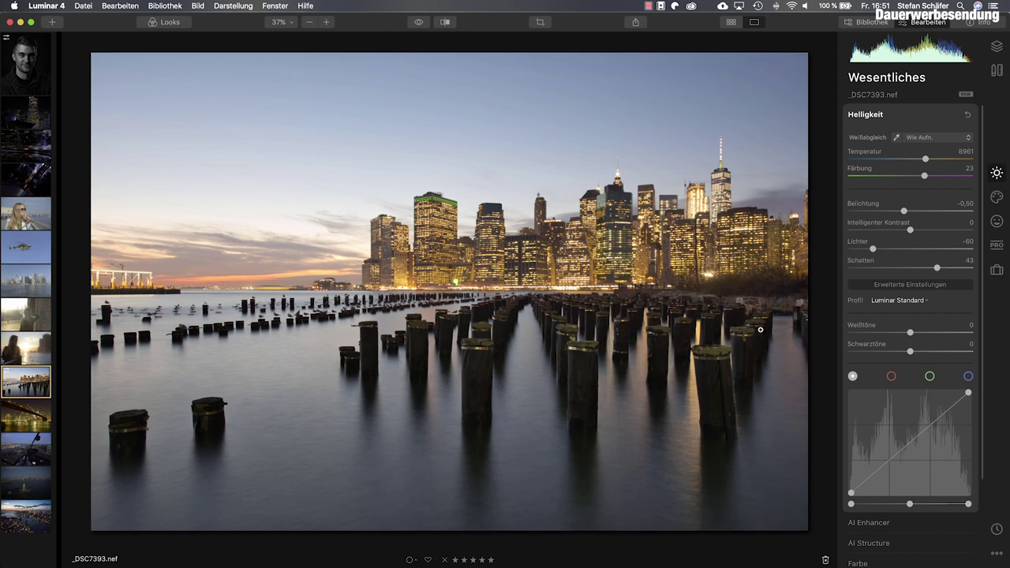
{"action": "left_click_drag", "start_coordinate": [937, 269], "coordinate": [952, 270]}
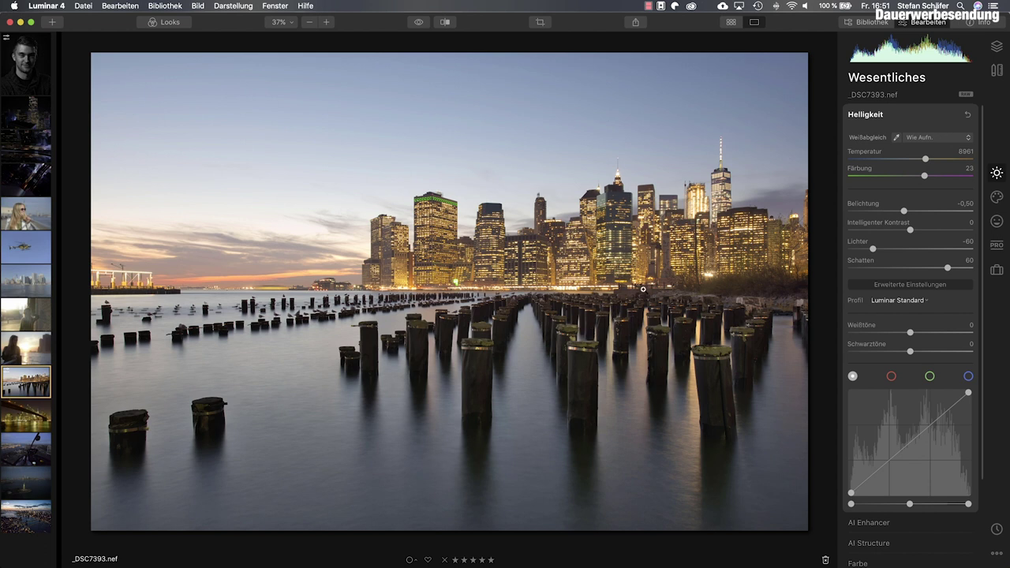
{"action": "left_click", "coordinate": [418, 22]}
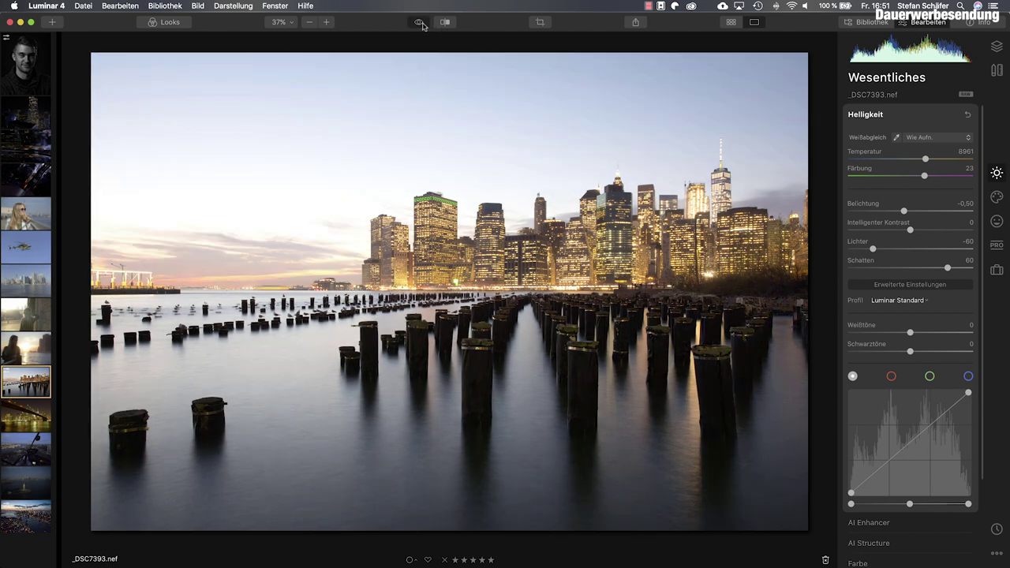
{"action": "left_click", "coordinate": [421, 23]}
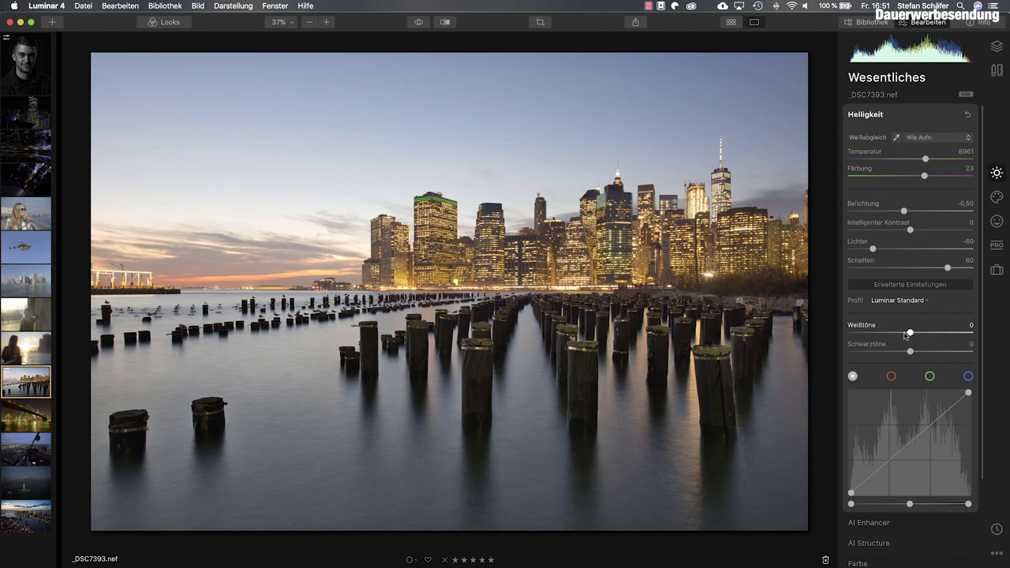
- Set the whites (Weißtöne) to 4 and the blacks (Schwarztöne) to -25, checking for shadow clipping
{"action": "mouse_move", "coordinate": [910, 334]}
{"action": "left_mouse_down"}
{"action": "mouse_move", "coordinate": [940, 335]}
{"action": "mouse_move", "coordinate": [915, 335]}
{"action": "left_mouse_up"}
{"action": "left_click_drag", "start_coordinate": [921, 335], "coordinate": [932, 355]}
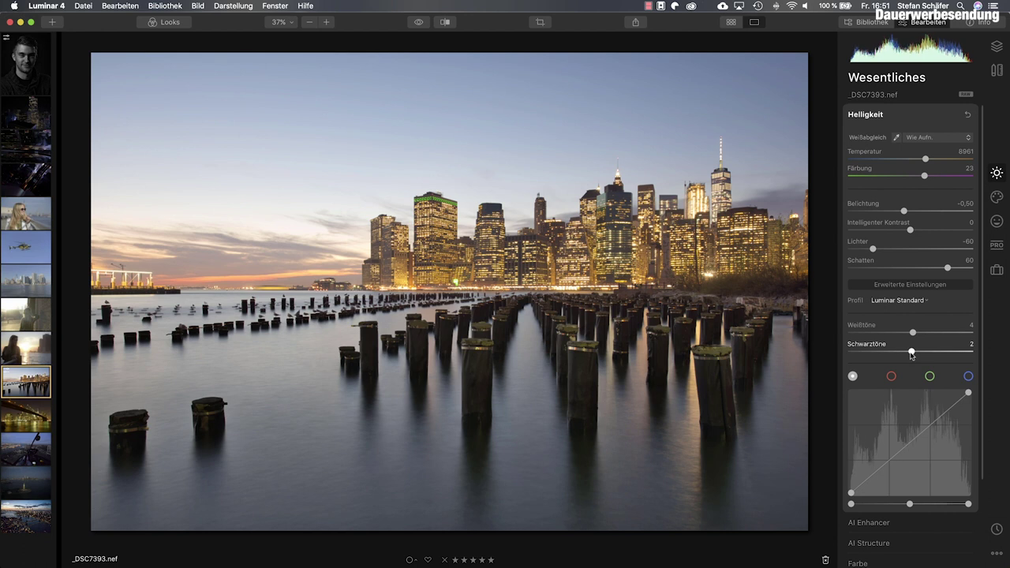
{"action": "left_click_drag", "start_coordinate": [908, 355], "coordinate": [906, 356]}
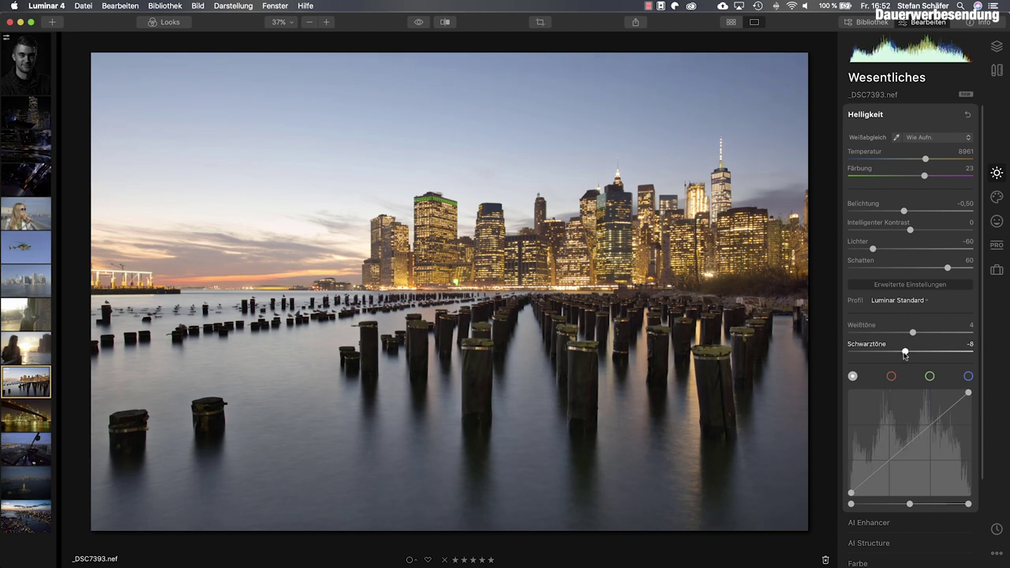
{"action": "left_click_drag", "start_coordinate": [905, 355], "coordinate": [885, 356]}
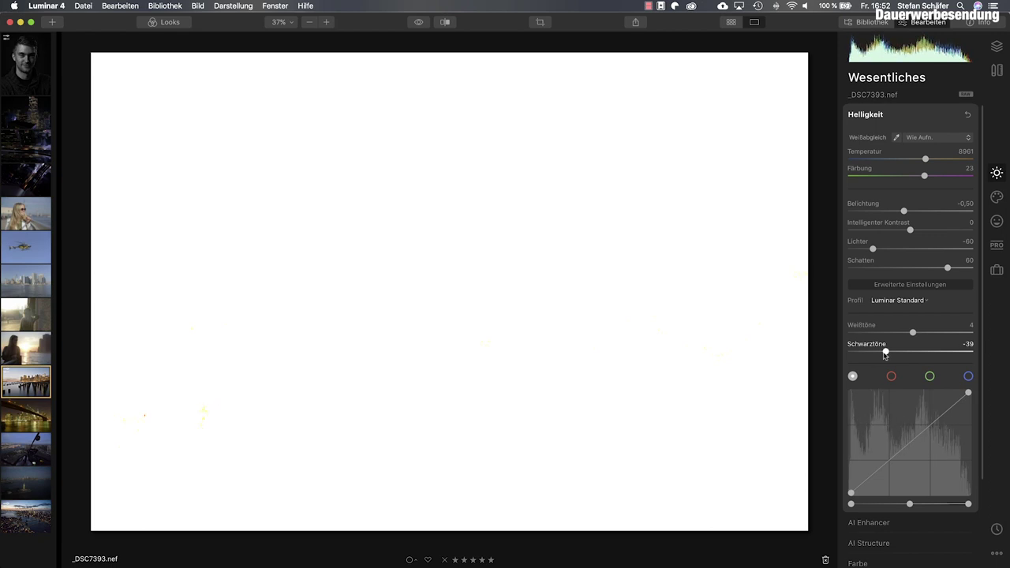
{"action": "mouse_move", "coordinate": [883, 355]}
{"action": "left_mouse_down"}
{"action": "mouse_move", "coordinate": [869, 357]}
{"action": "mouse_move", "coordinate": [878, 355]}
{"action": "left_mouse_up"}
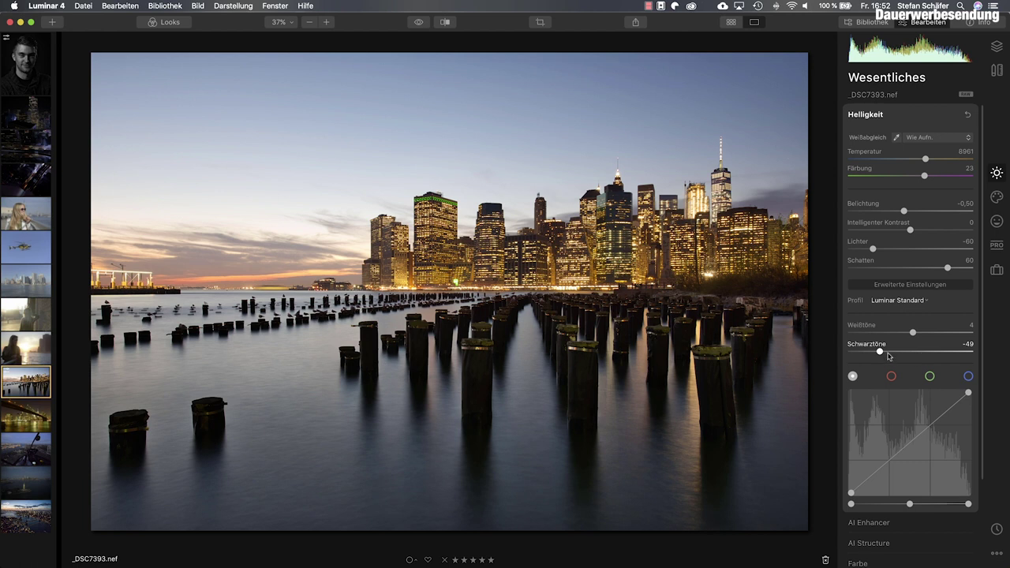
{"action": "left_click_drag", "start_coordinate": [881, 353], "coordinate": [895, 353]}
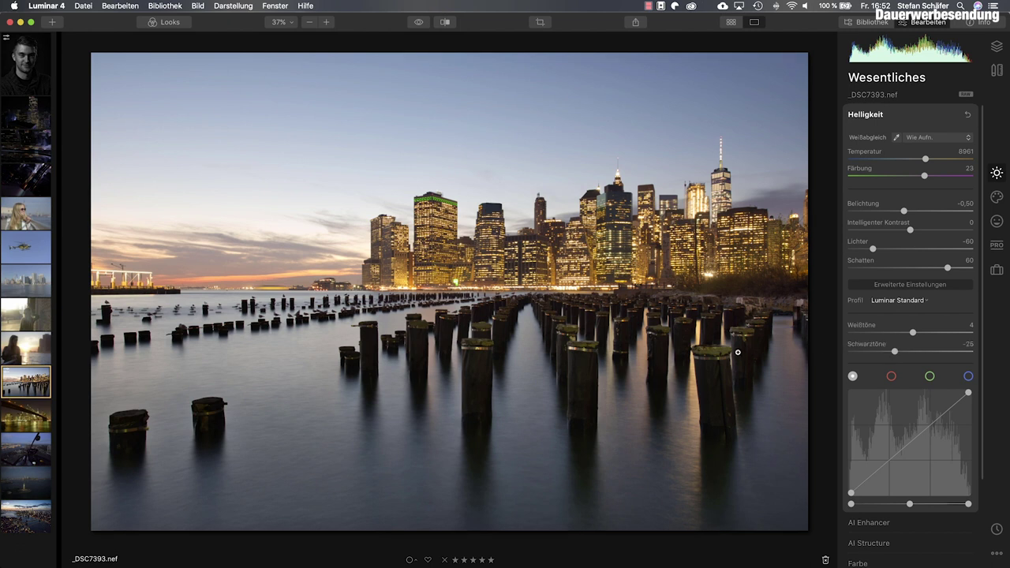
- Lower the whites (Weißtöne) to -10 after checking the bright waterfront lights for clipping, and compare the result with the original photo
{"action": "left_click_drag", "start_coordinate": [913, 334], "coordinate": [910, 334]}
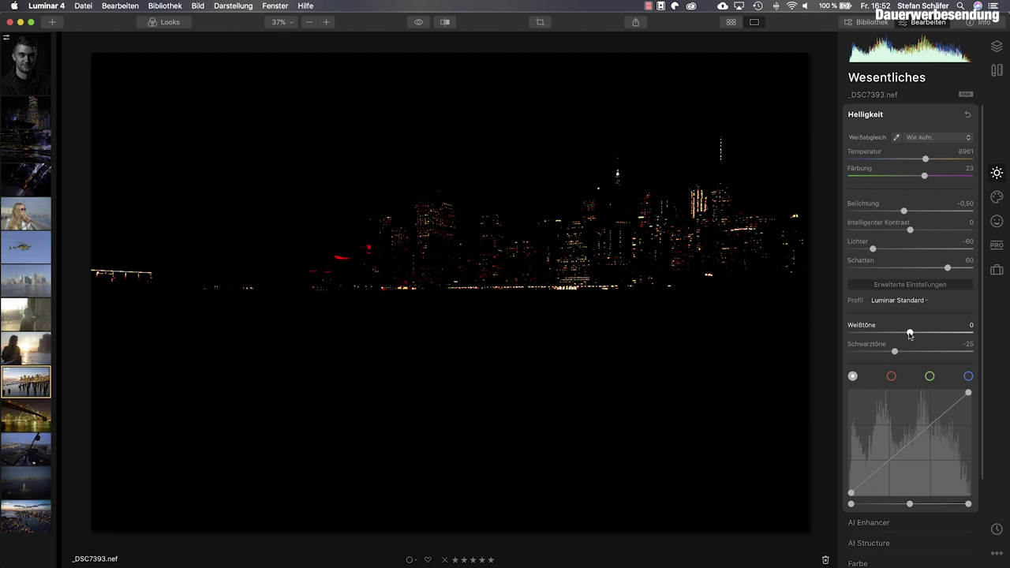
{"action": "left_click_drag", "start_coordinate": [909, 333], "coordinate": [909, 333]}
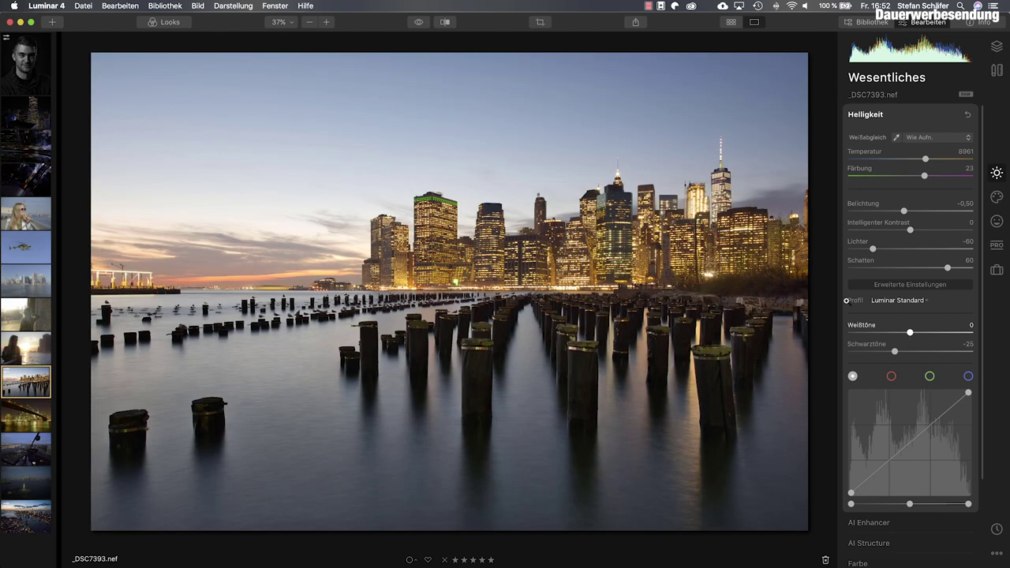
{"action": "left_click", "coordinate": [567, 290]}
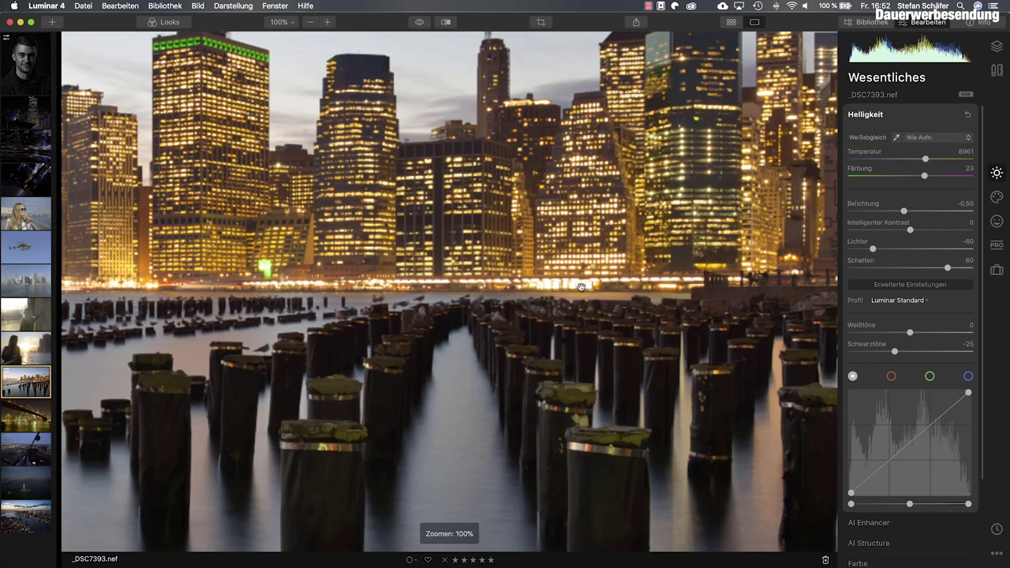
{"action": "left_click", "coordinate": [575, 289]}
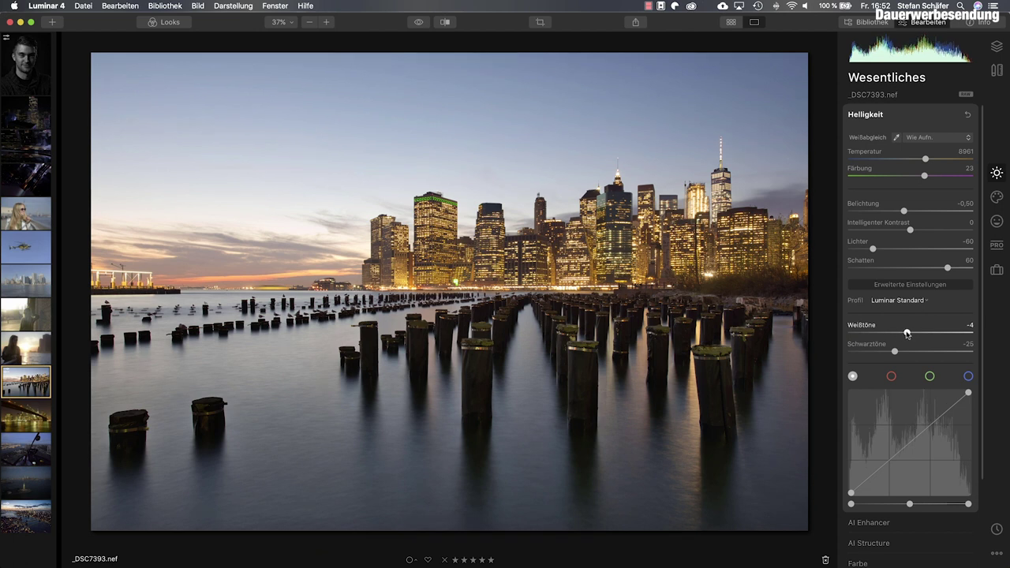
{"action": "left_click_drag", "start_coordinate": [908, 333], "coordinate": [904, 334]}
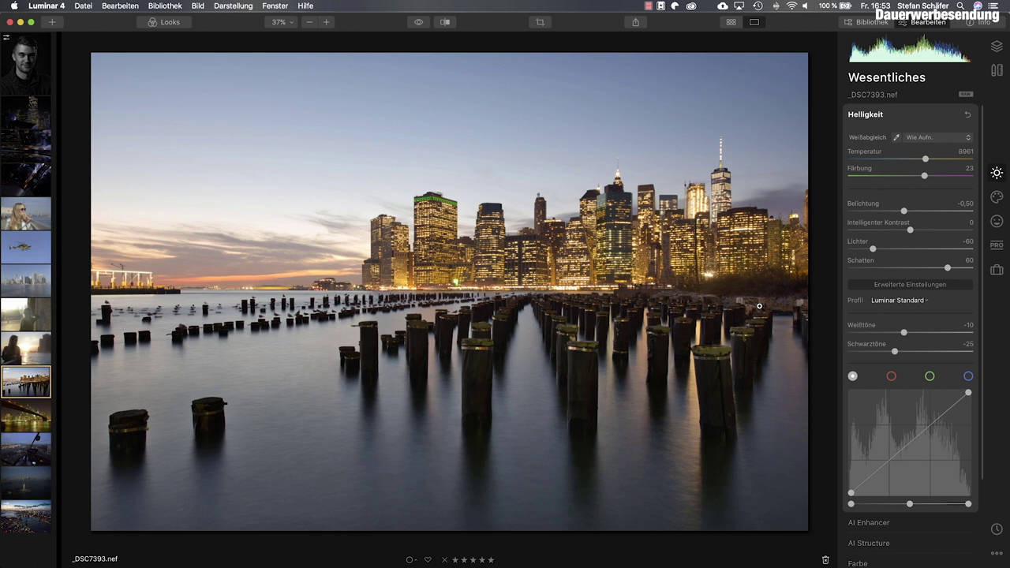
{"action": "left_click", "coordinate": [420, 22]}
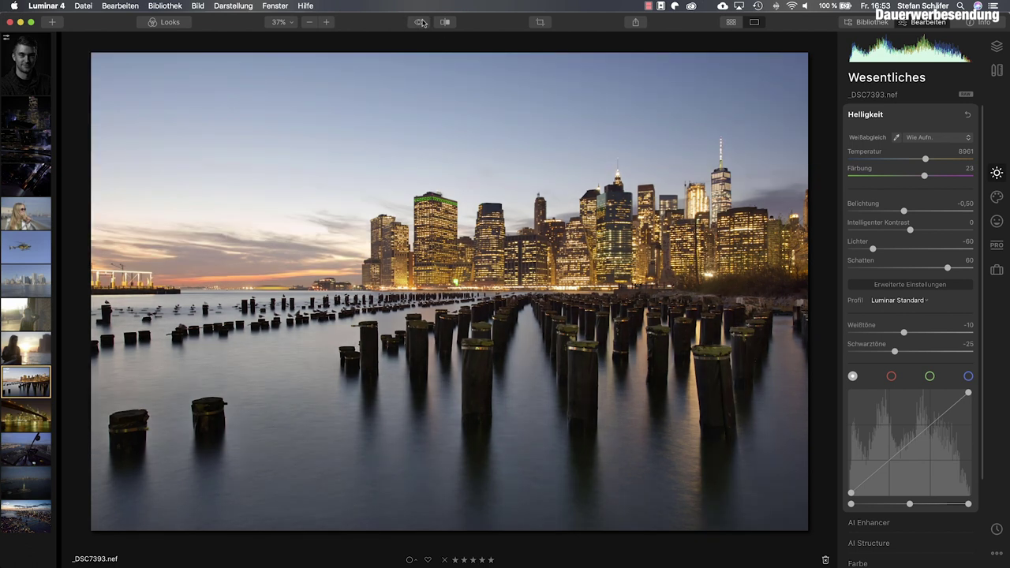
{"action": "left_click", "coordinate": [421, 22]}
{"action": "left_click", "coordinate": [421, 22]}
{"action": "left_click", "coordinate": [422, 23]}
{"action": "left_click", "coordinate": [878, 525]}
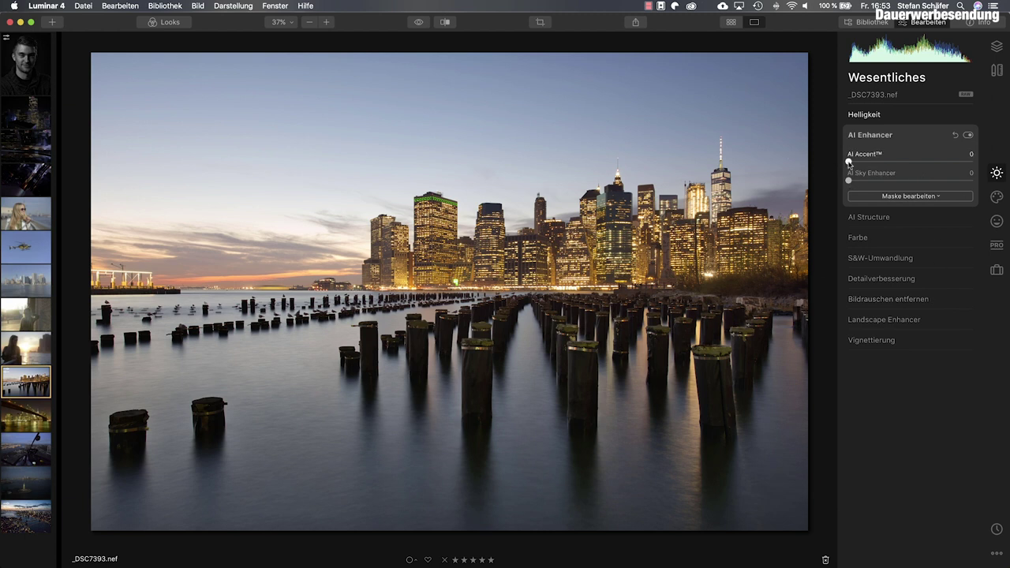
{"action": "mouse_move", "coordinate": [849, 162]}
{"action": "left_mouse_down"}
{"action": "mouse_move", "coordinate": [923, 162]}
{"action": "mouse_move", "coordinate": [844, 163]}
{"action": "left_mouse_up"}
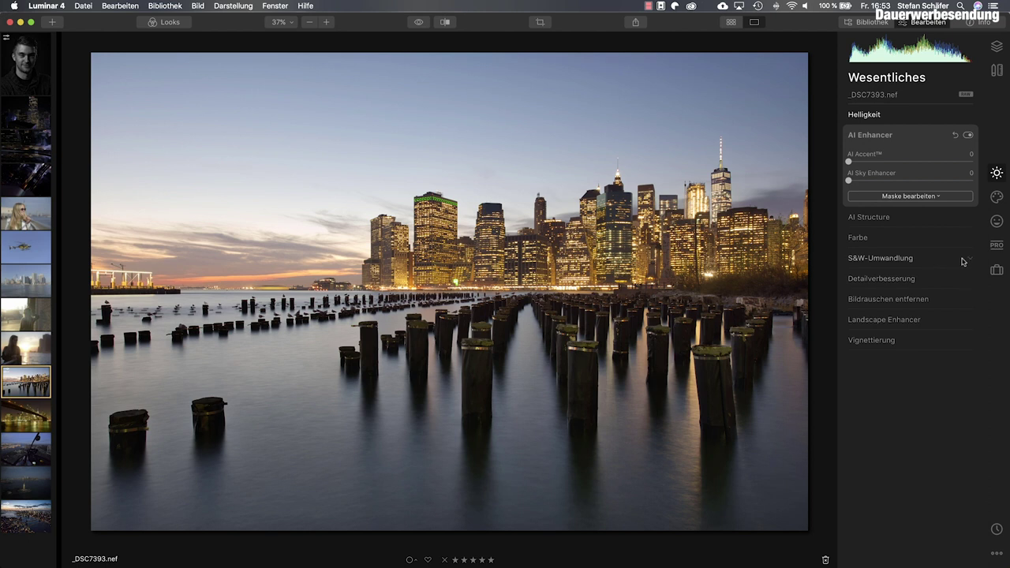
- In the professional filter Anpassbarer Verlauf, align the gradient's transition with the horizon below the skyline
{"action": "left_click", "coordinate": [997, 247]}
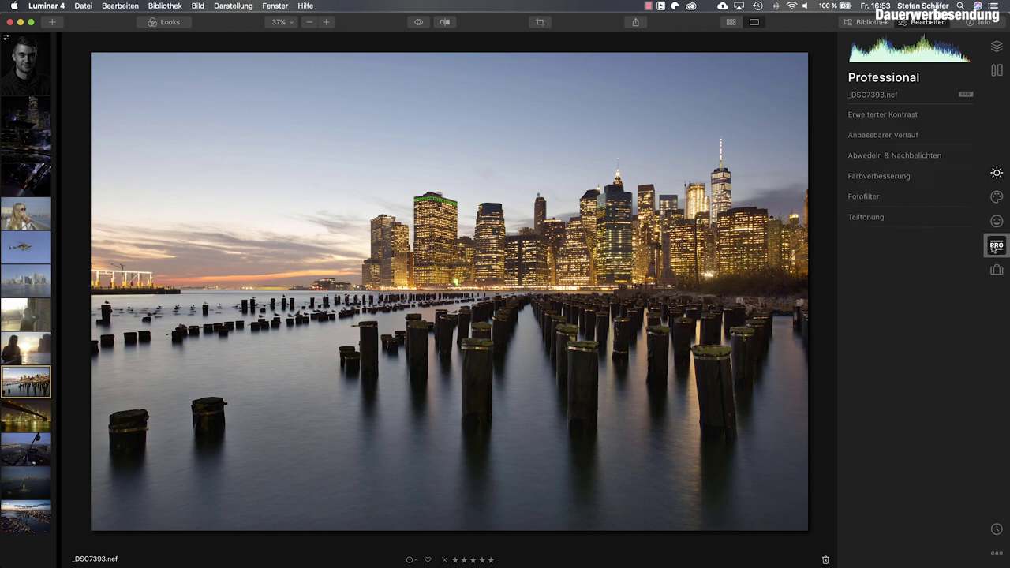
{"action": "left_click", "coordinate": [897, 140]}
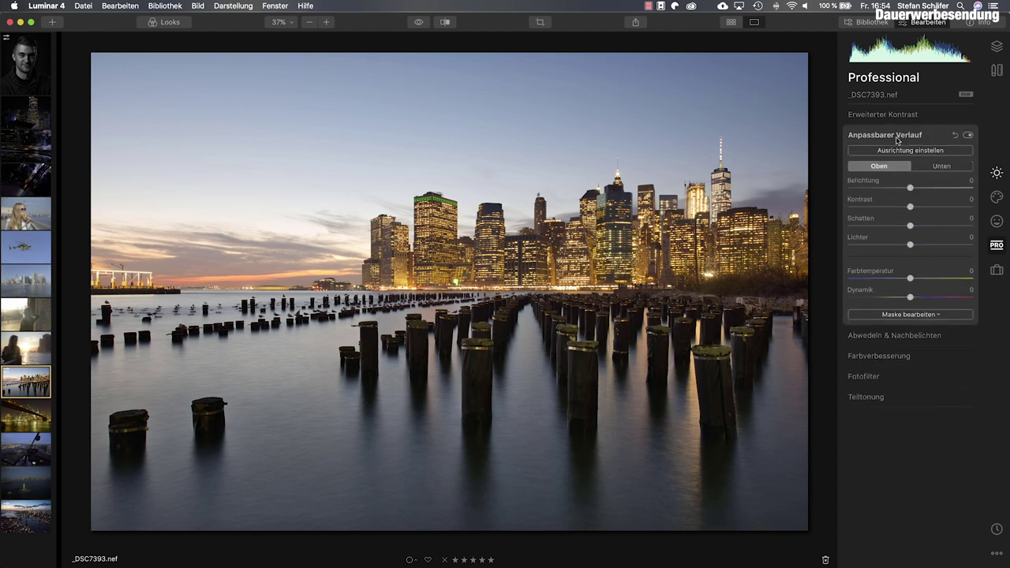
{"action": "left_click", "coordinate": [897, 150]}
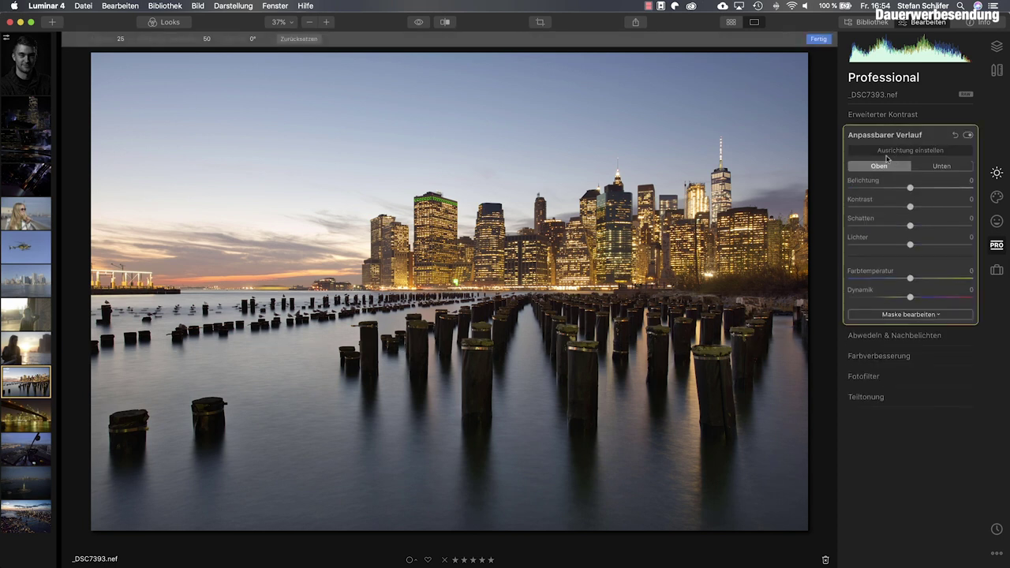
{"action": "left_click_drag", "start_coordinate": [447, 292], "coordinate": [448, 291]}
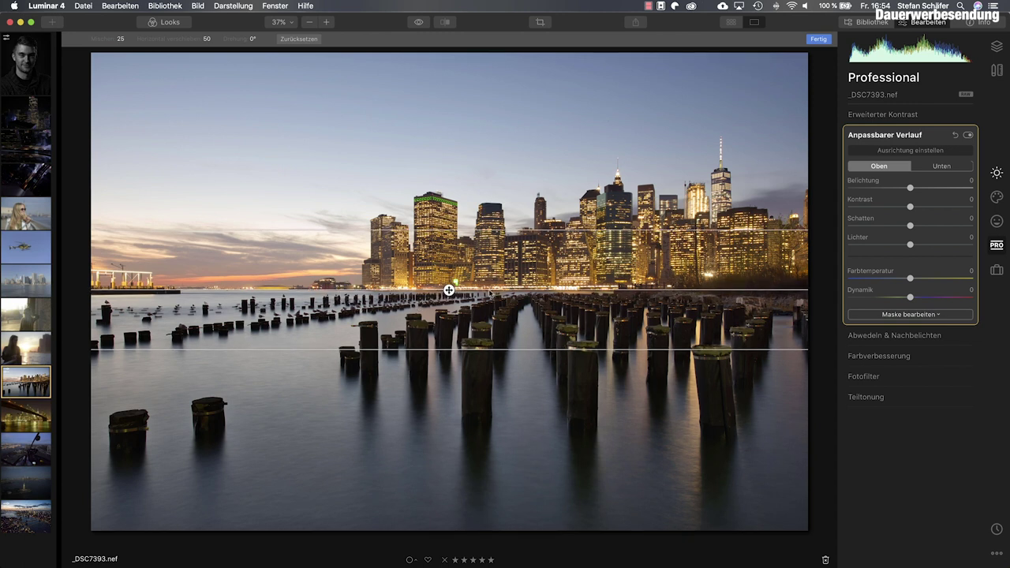
{"action": "left_click", "coordinate": [900, 152]}
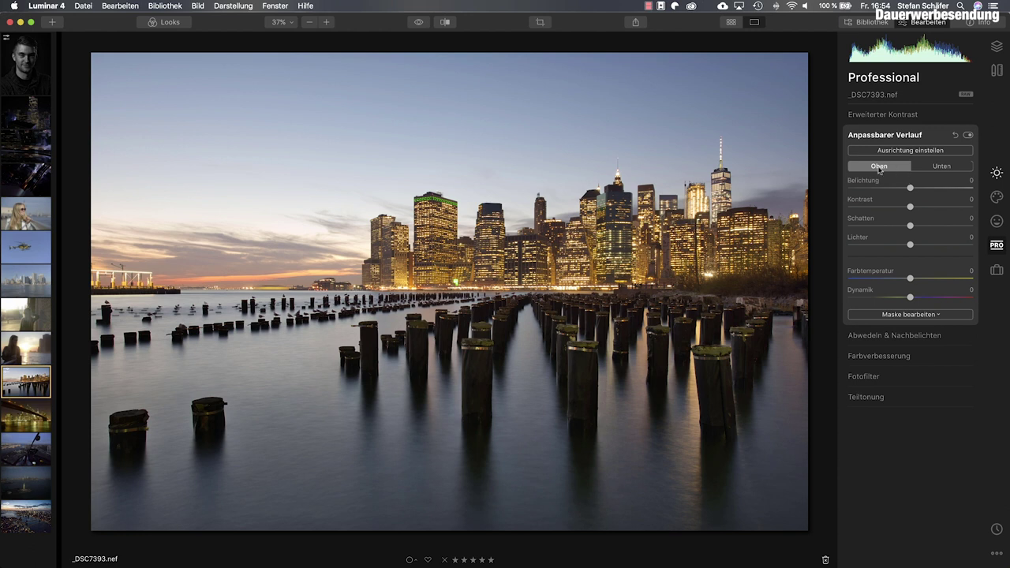
- Set the gradient's exposure (Belichtung) to -15 for the upper area and 15 for the lower area
{"action": "left_click_drag", "start_coordinate": [910, 188], "coordinate": [906, 189]}
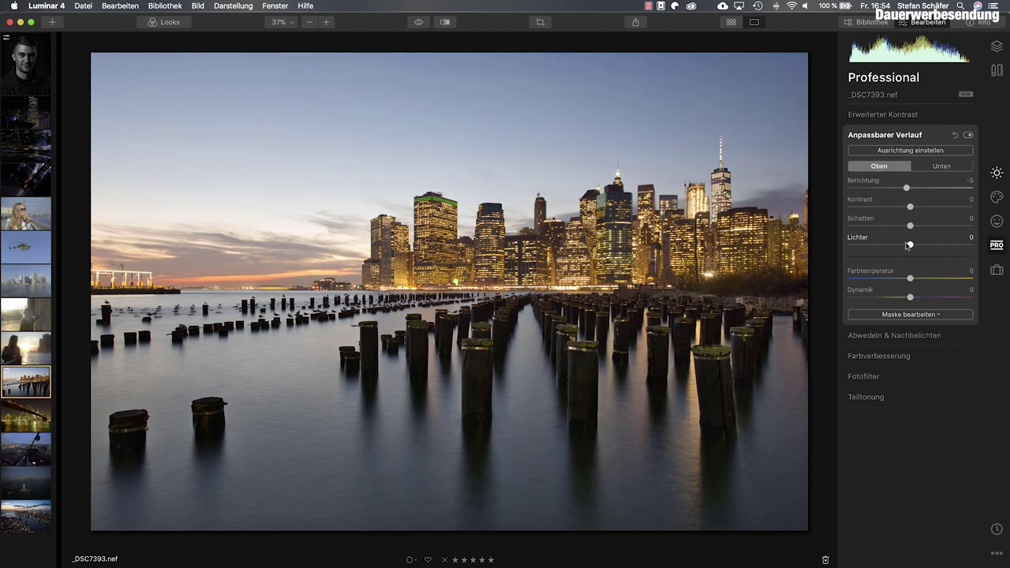
{"action": "left_click_drag", "start_coordinate": [906, 189], "coordinate": [900, 190]}
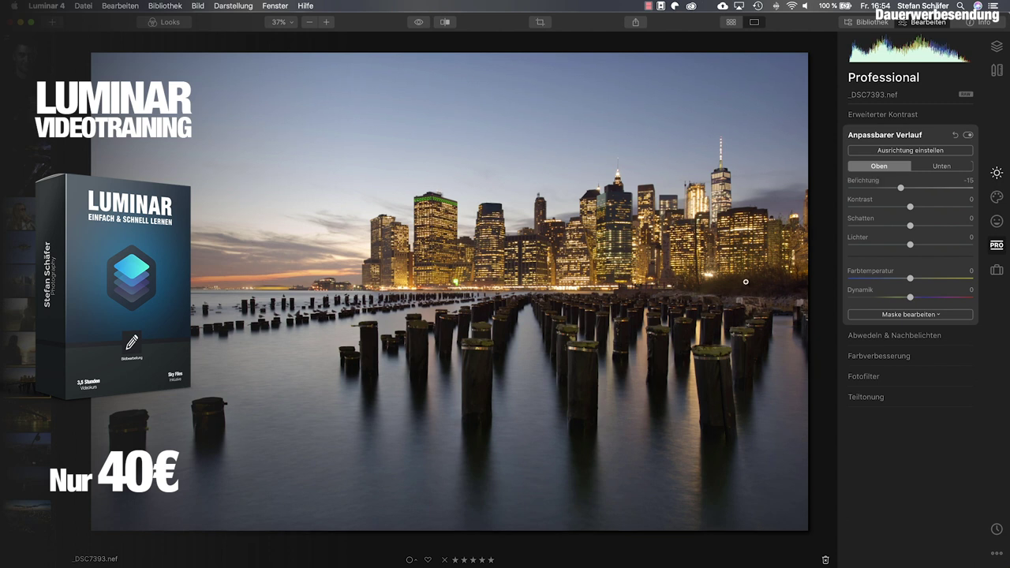
{"action": "left_click", "coordinate": [936, 169]}
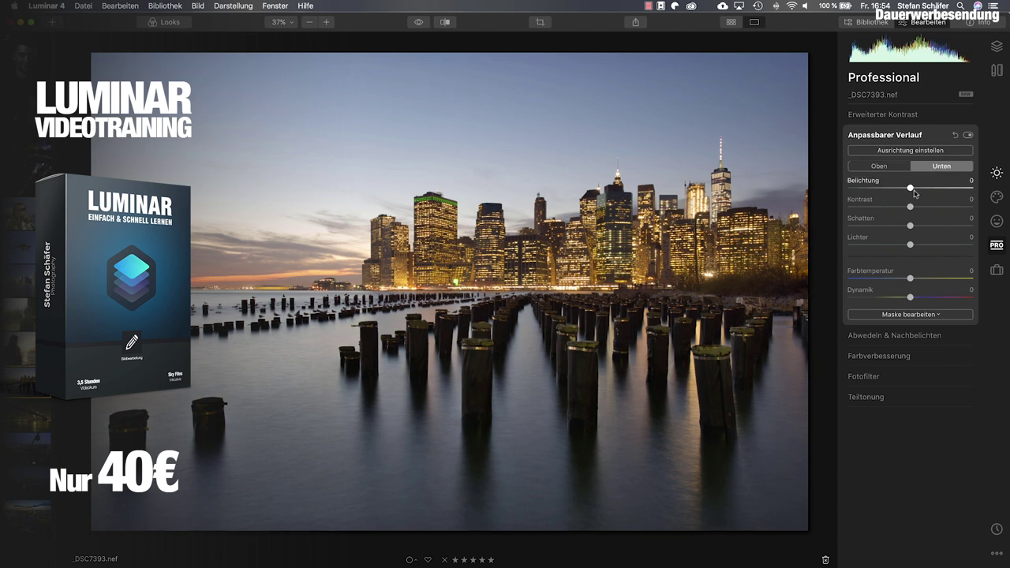
{"action": "left_click_drag", "start_coordinate": [913, 190], "coordinate": [923, 190]}
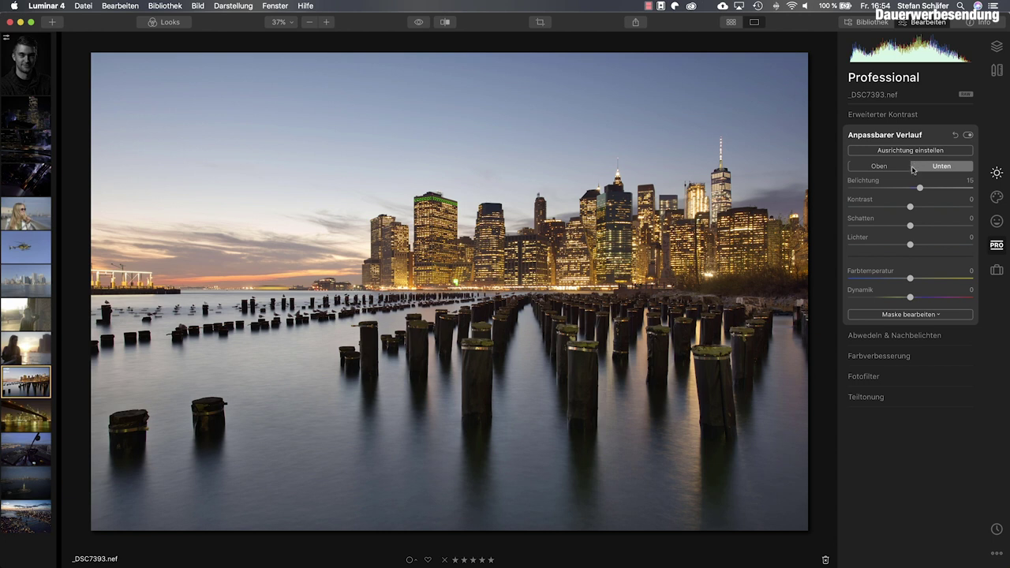
- In the advanced settings of the Farbe filter, adjust the luminance of the blue tones and lower the orange luminance to -6
{"action": "left_click", "coordinate": [998, 178]}
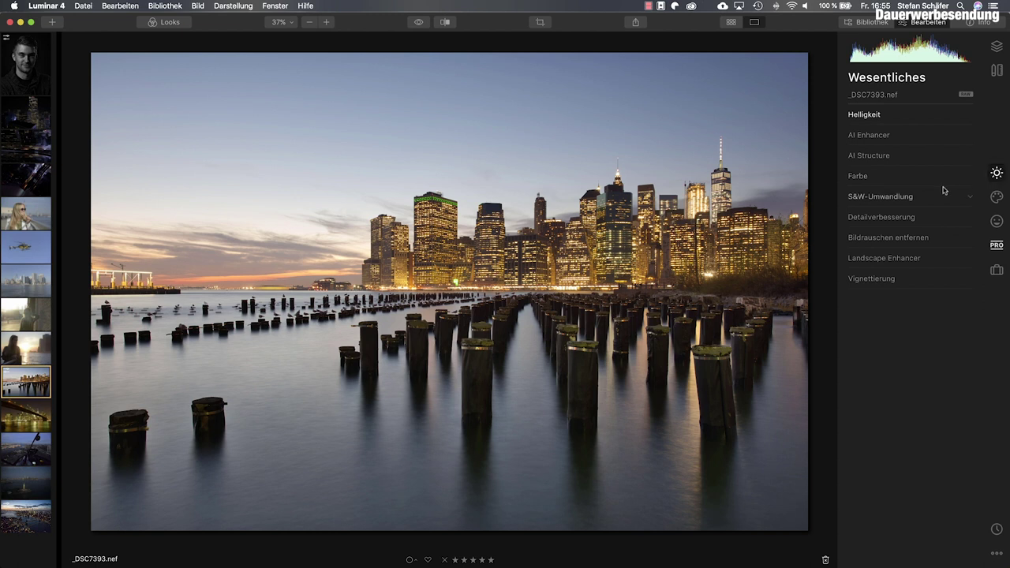
{"action": "left_click", "coordinate": [874, 178]}
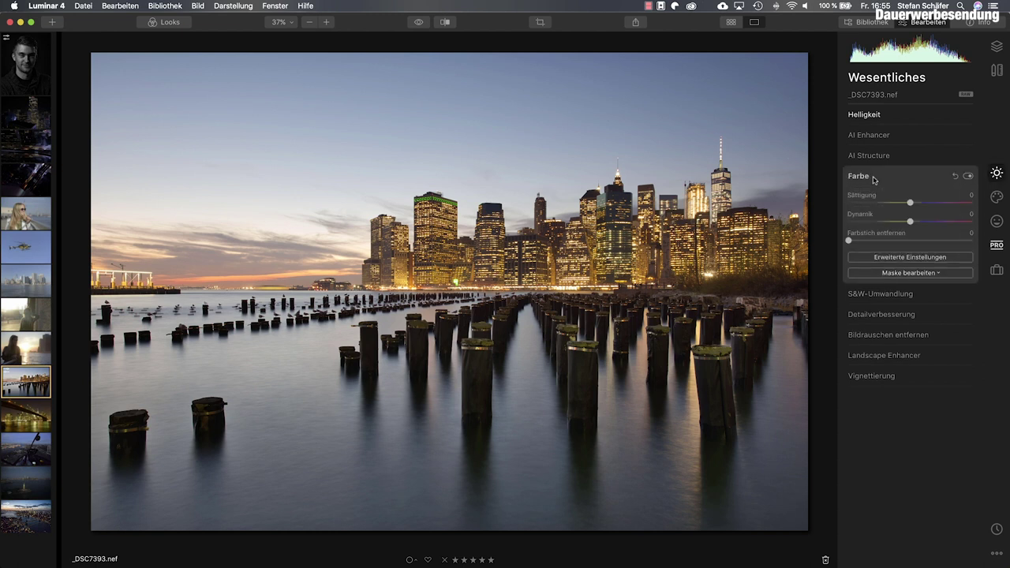
{"action": "left_click", "coordinate": [909, 257]}
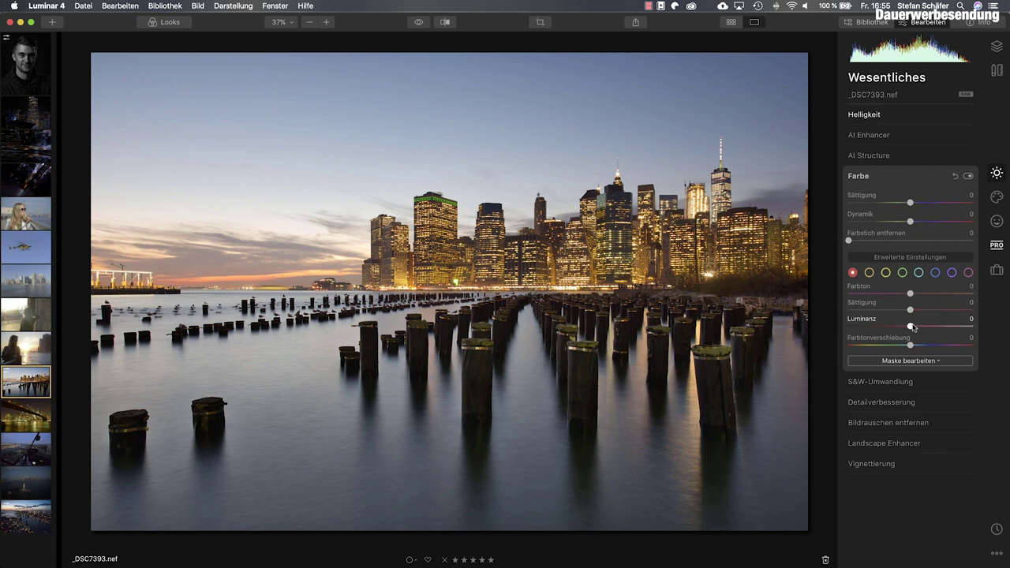
{"action": "left_click", "coordinate": [935, 273]}
{"action": "mouse_move", "coordinate": [911, 328]}
{"action": "left_mouse_down"}
{"action": "mouse_move", "coordinate": [860, 336]}
{"action": "mouse_move", "coordinate": [962, 337]}
{"action": "mouse_move", "coordinate": [874, 337]}
{"action": "mouse_move", "coordinate": [923, 338]}
{"action": "left_mouse_up"}
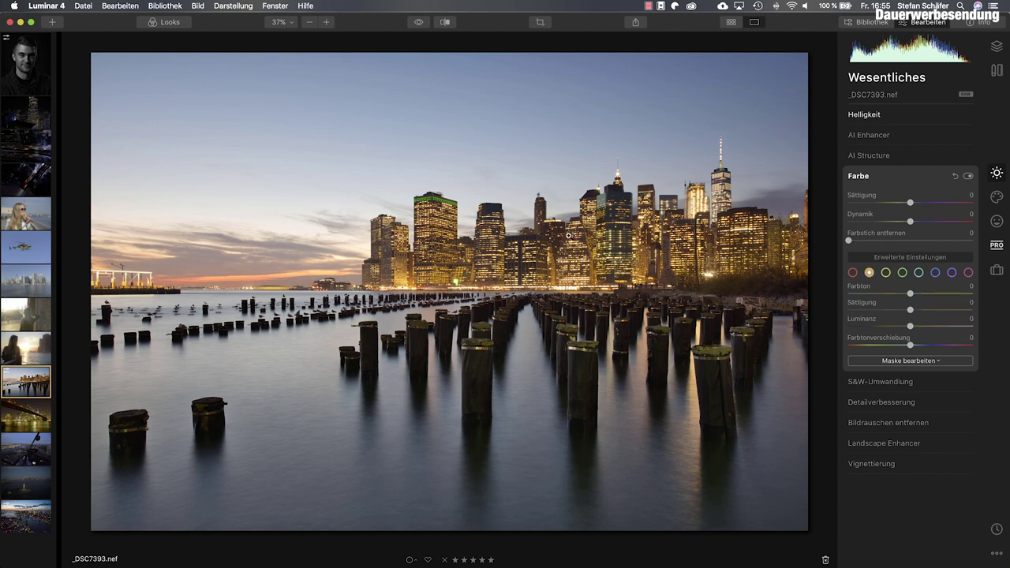
{"action": "mouse_move", "coordinate": [907, 329]}
{"action": "left_mouse_down"}
{"action": "mouse_move", "coordinate": [889, 330]}
{"action": "mouse_move", "coordinate": [945, 330]}
{"action": "mouse_move", "coordinate": [903, 335]}
{"action": "mouse_move", "coordinate": [906, 320]}
{"action": "left_mouse_up"}
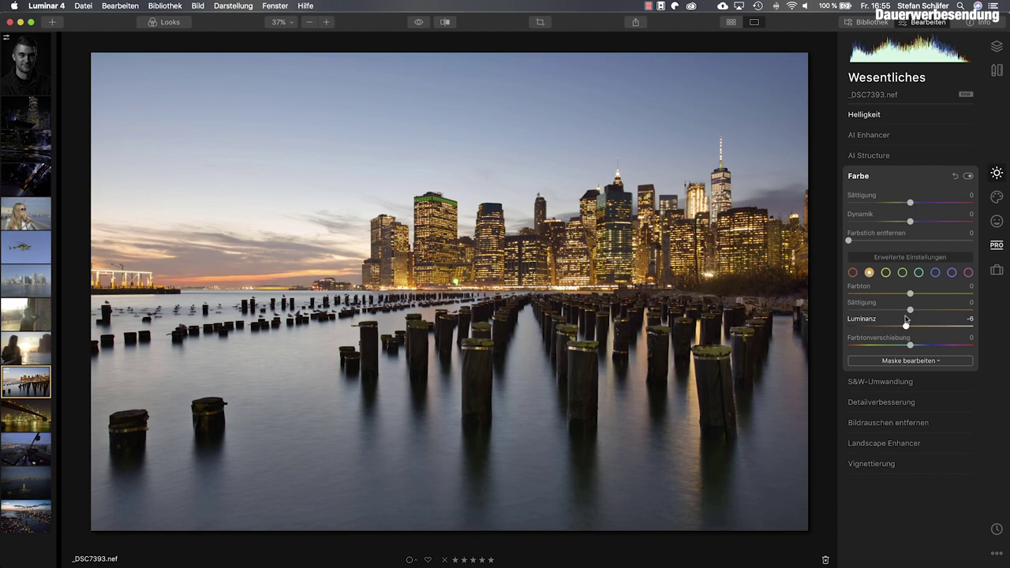